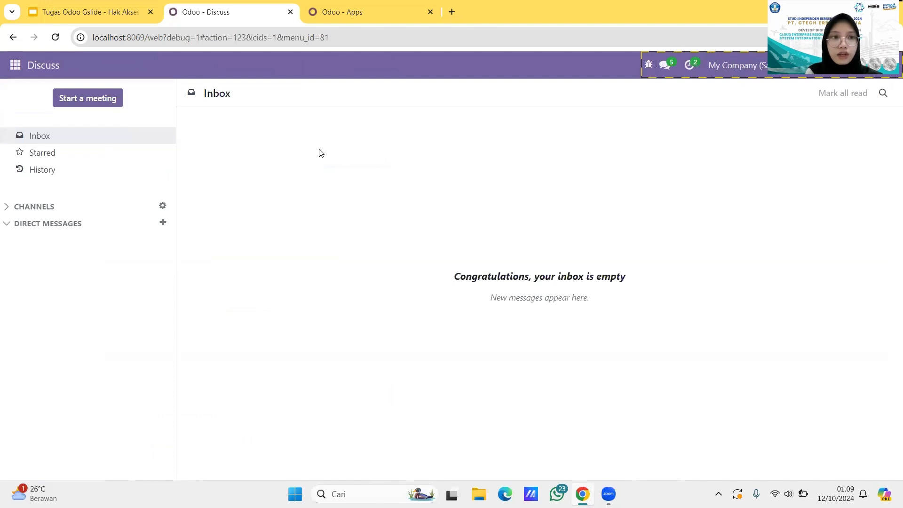
- Open the Users list in the Settings application
click(17, 68)
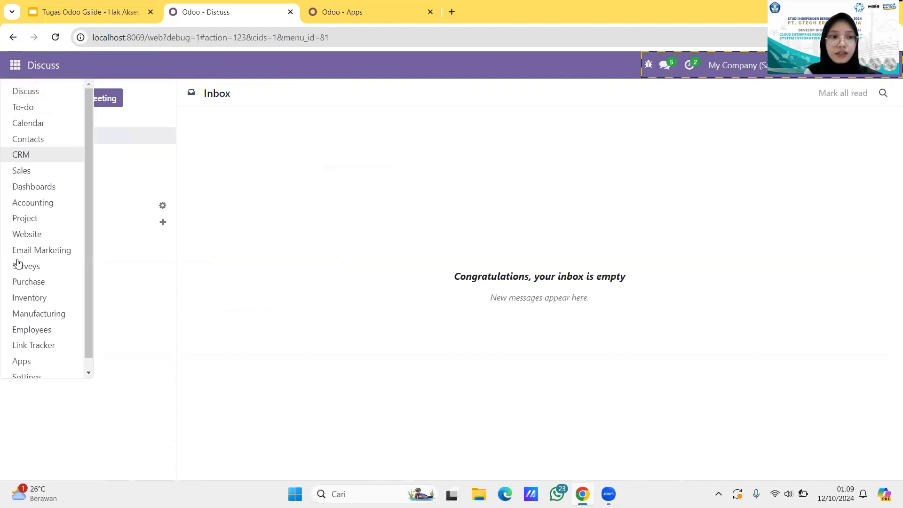
scroll(18, 260, down, 1)
click(26, 365)
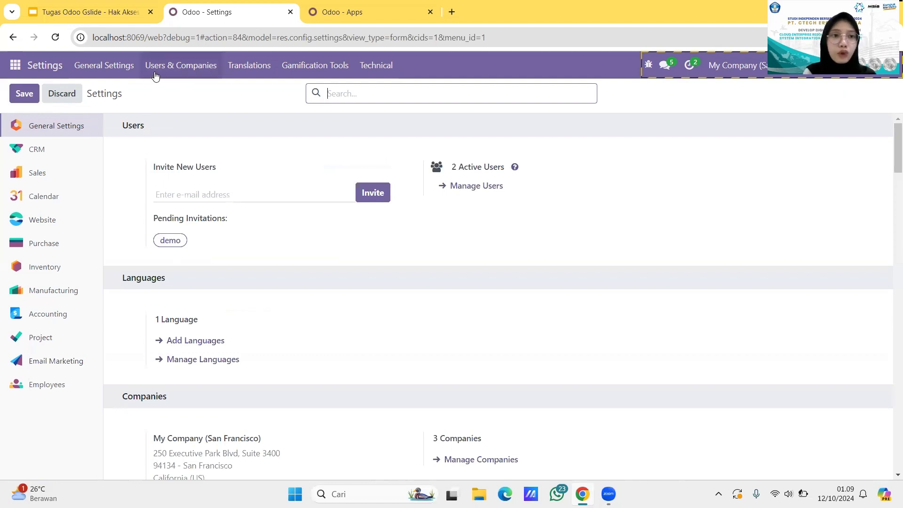
click(206, 69)
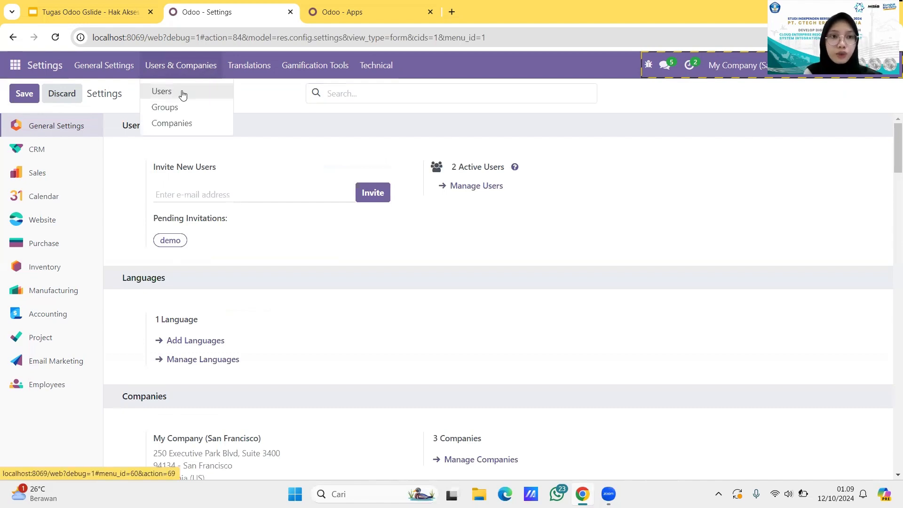
click(180, 92)
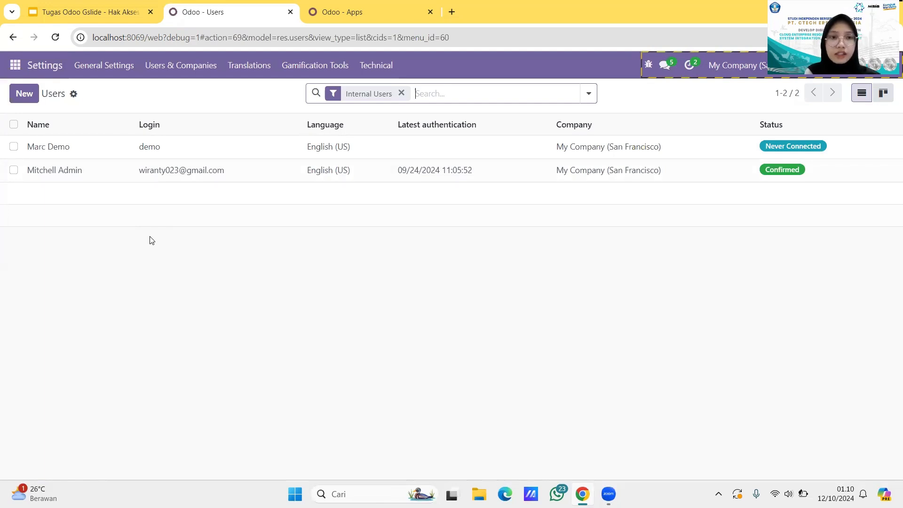
- Import user records from the file Template Security Matrix - Sheet1.csv into the Users list
click(74, 94)
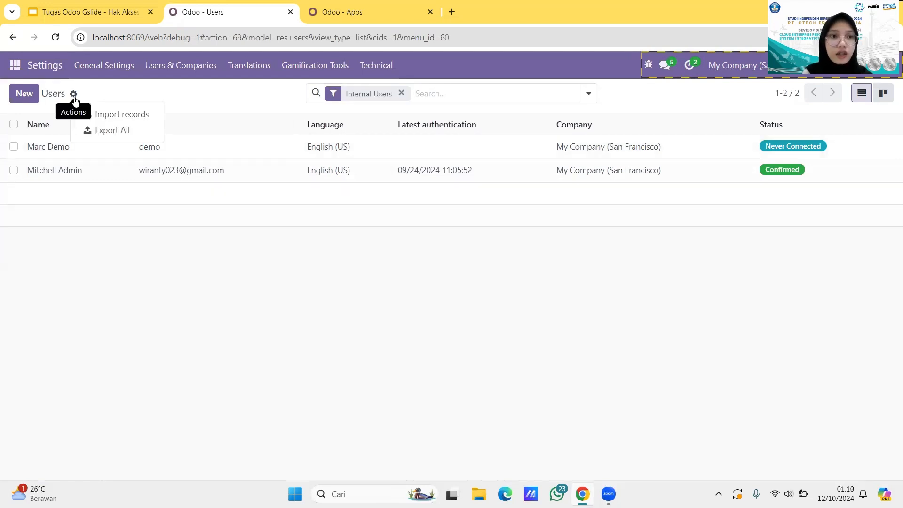
click(119, 115)
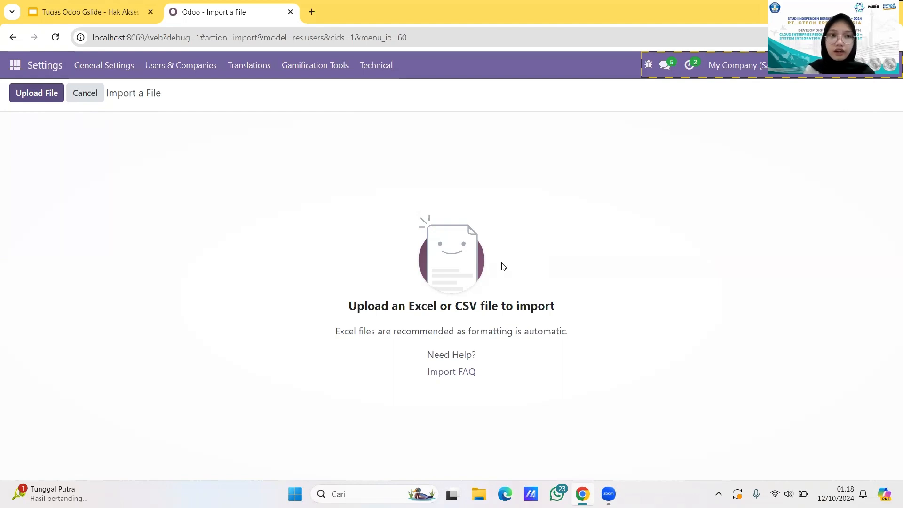
click(47, 98)
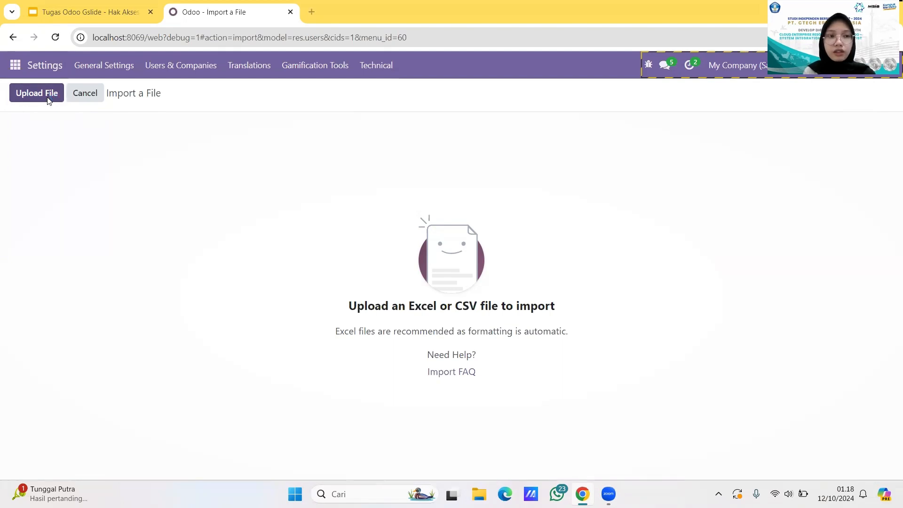
click(48, 98)
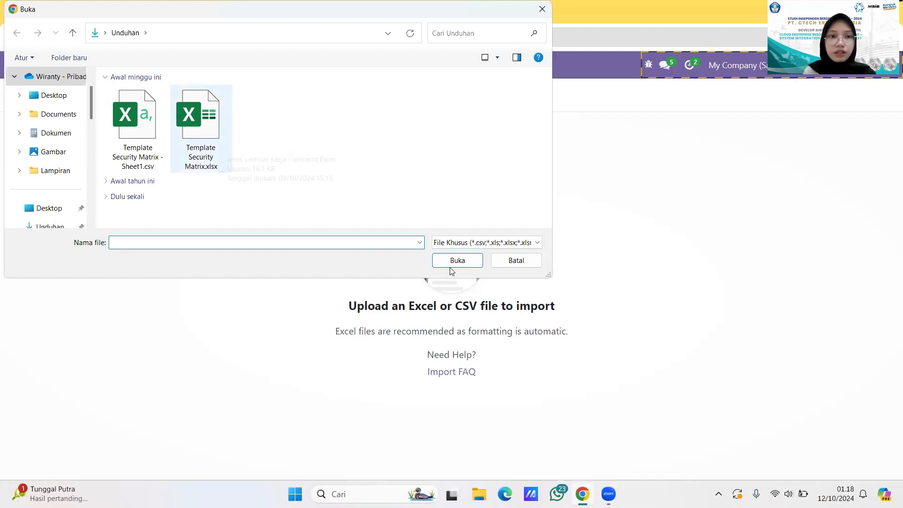
key(shift+Tab)
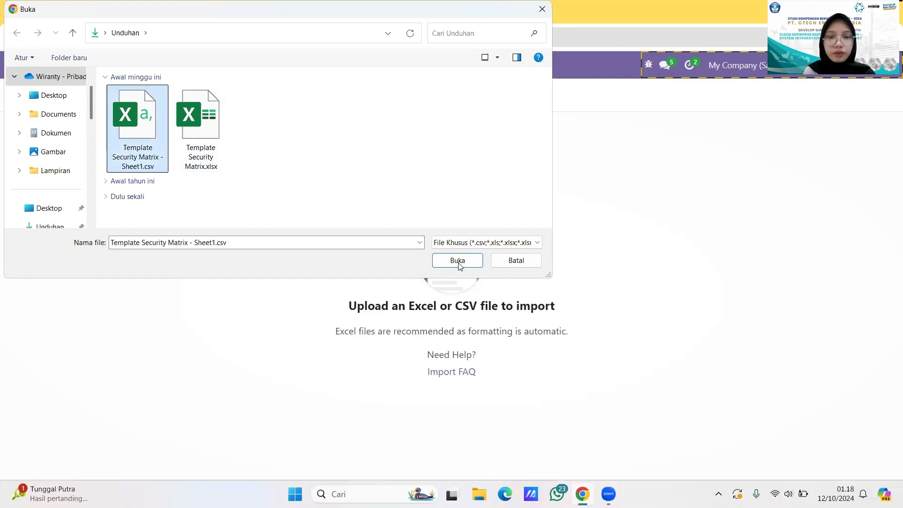
click(457, 260)
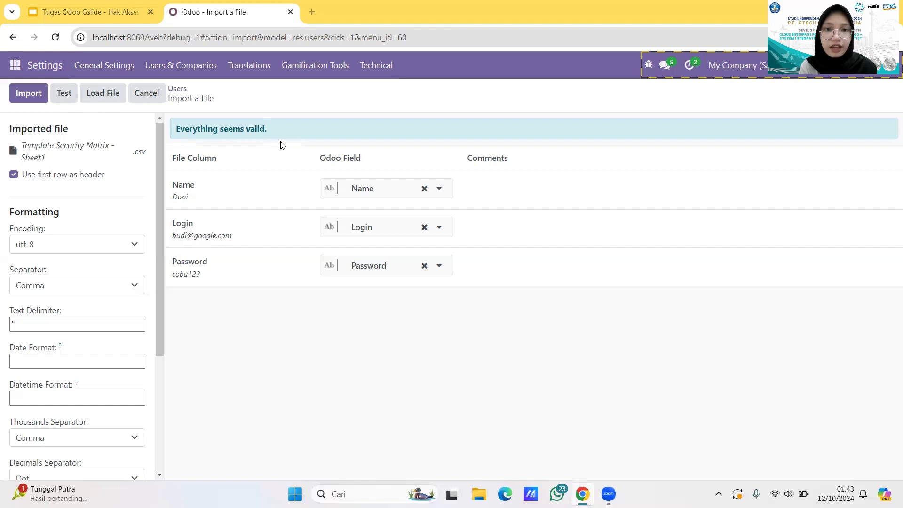
click(24, 95)
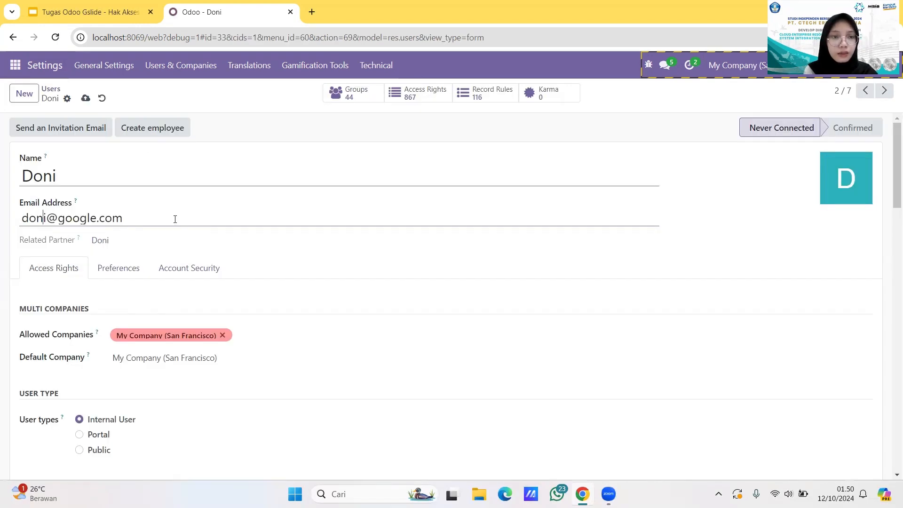
- Review the imported user's allowed companies, user type and application access rights on the user form
click(350, 283)
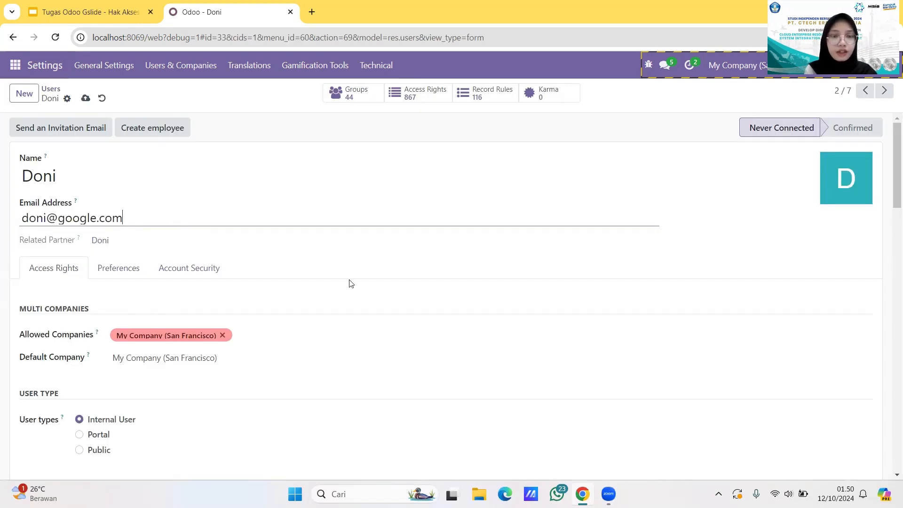
scroll(350, 283, down, 2)
scroll(292, 320, down, 2)
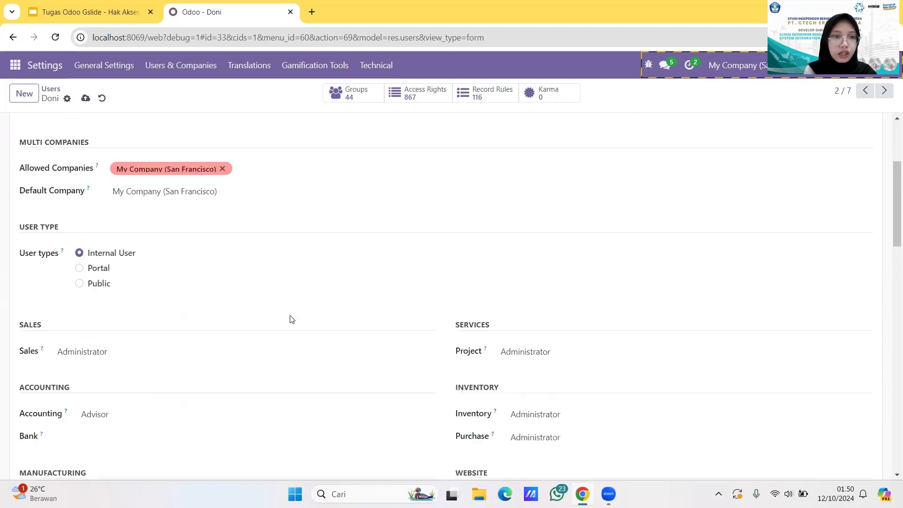
scroll(62, 229, down, 1)
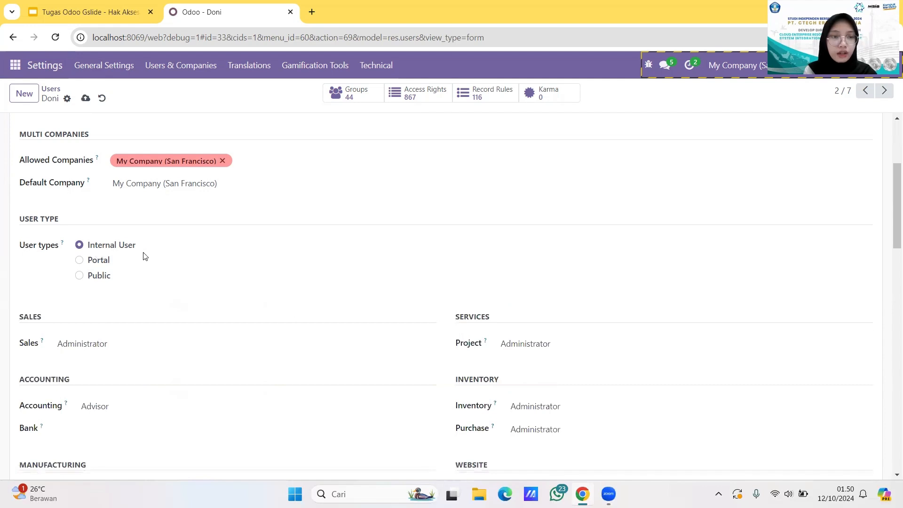
scroll(166, 274, down, 4)
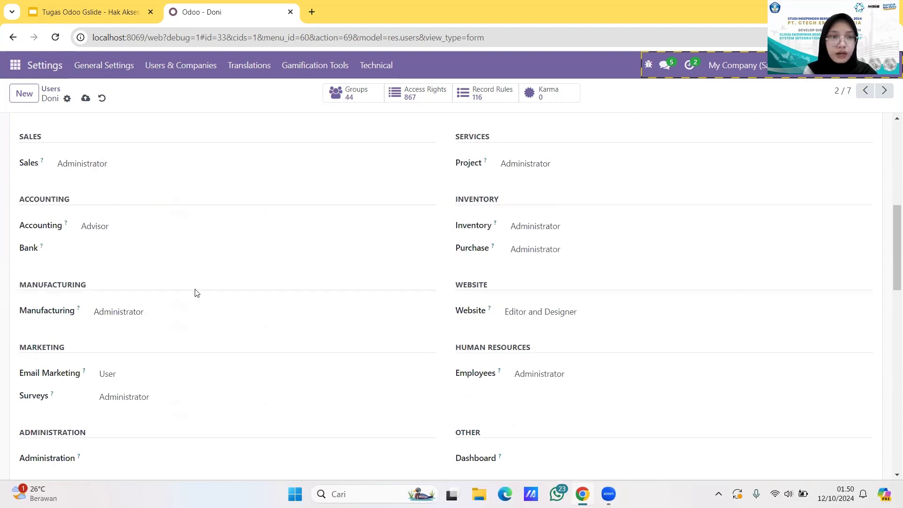
scroll(196, 294, down, 1)
scroll(282, 257, up, 2)
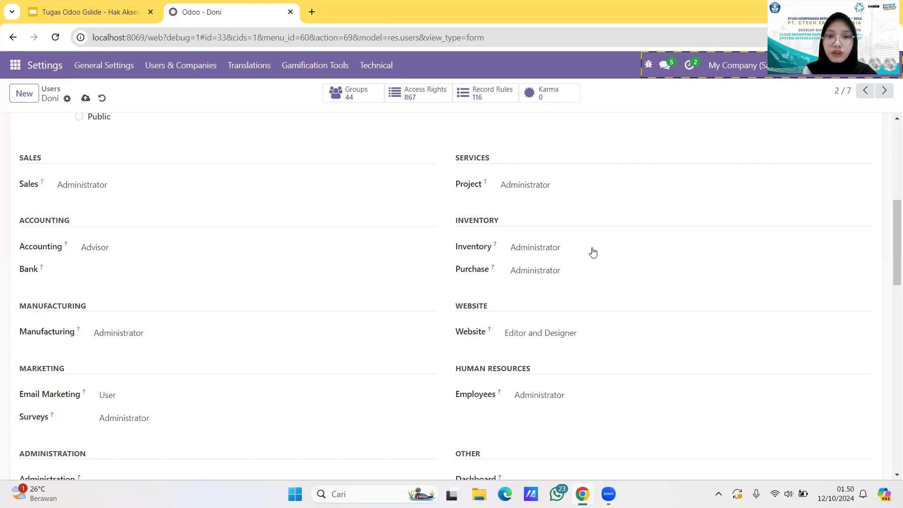
- Select Administrator as the user's Inventory access level and save the user record after checking the Technical permissions
click(565, 258)
click(544, 294)
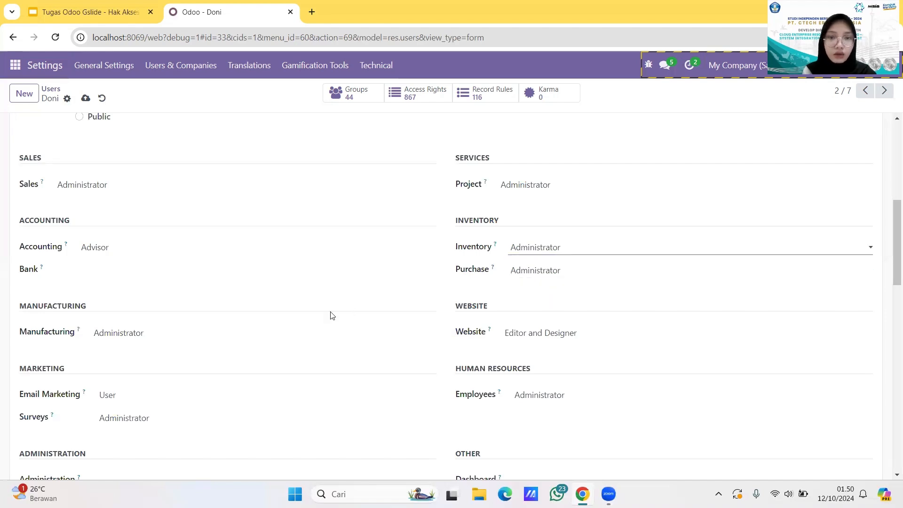
scroll(333, 316, down, 8)
scroll(192, 286, up, 2)
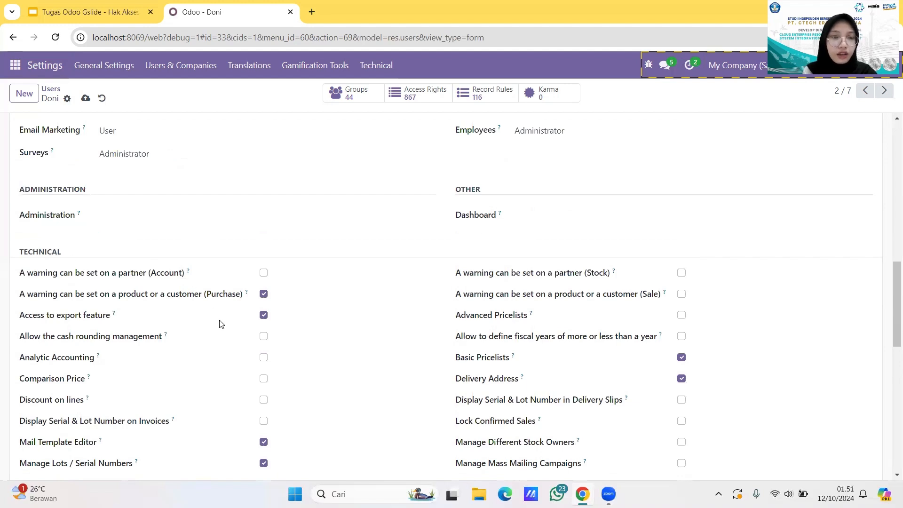
scroll(221, 323, down, 2)
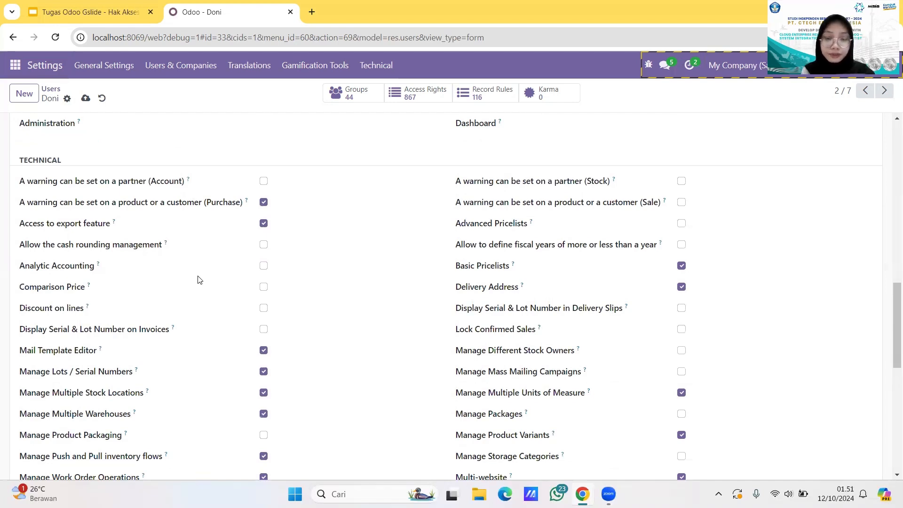
scroll(197, 280, up, 10)
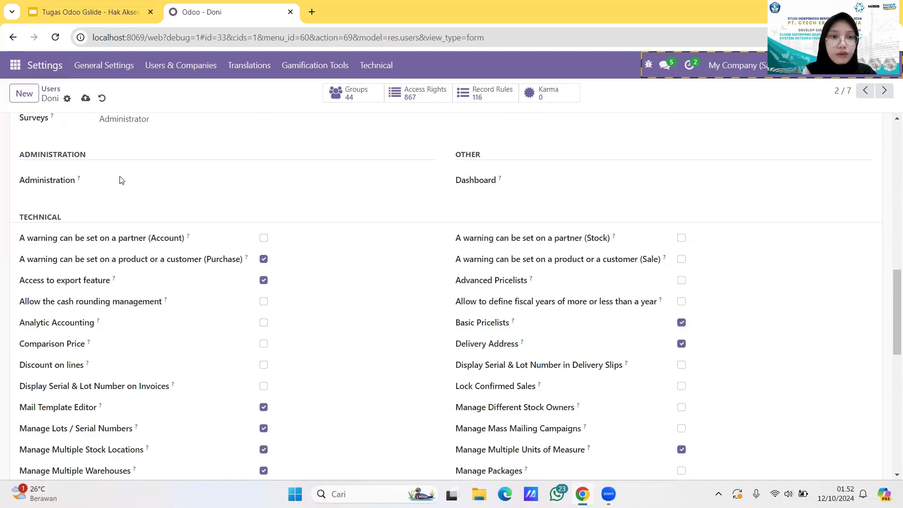
click(85, 100)
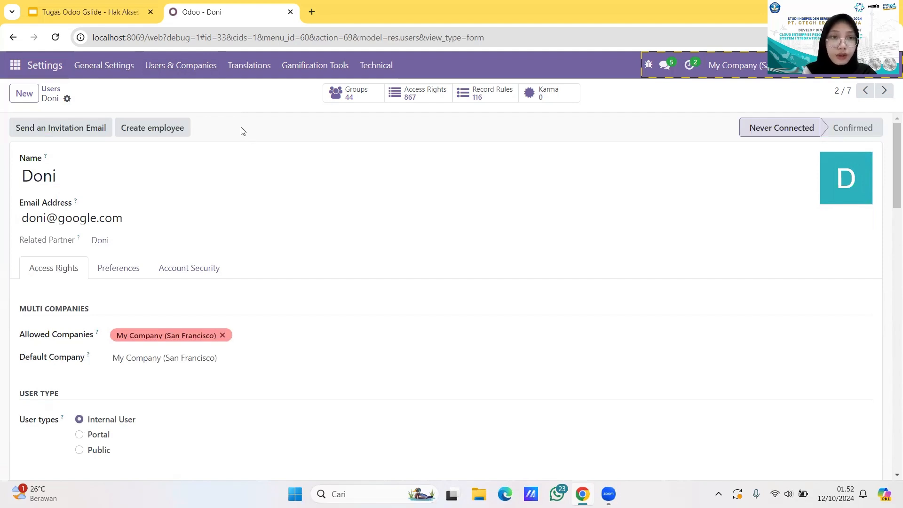
- Open the Inventory / Administrator group from the list of access groups
click(195, 75)
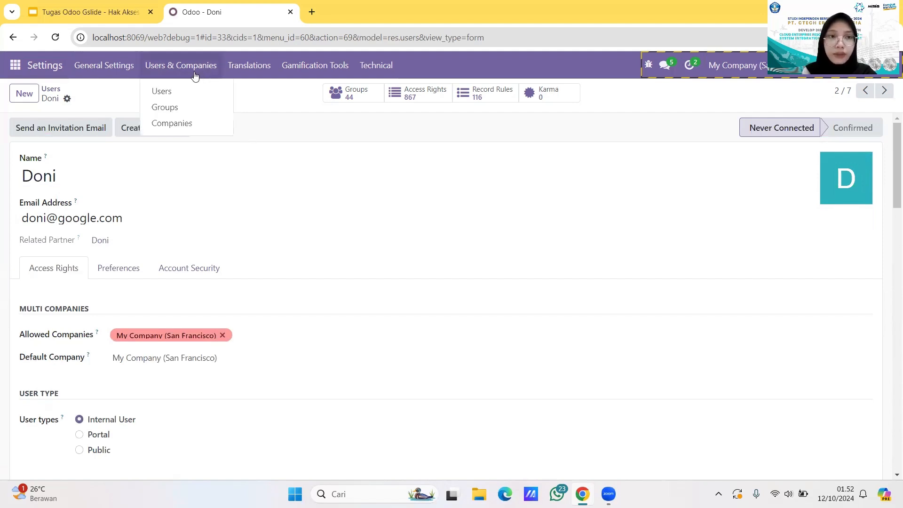
click(173, 112)
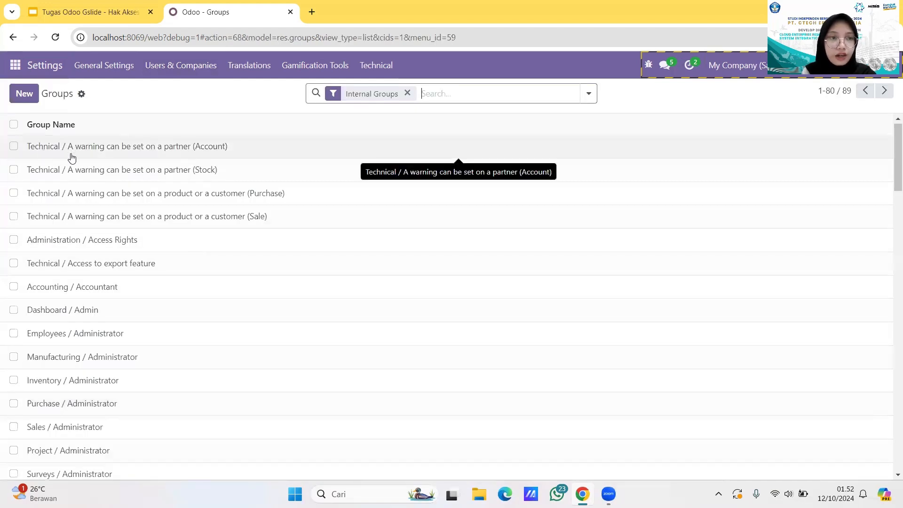
scroll(140, 266, down, 6)
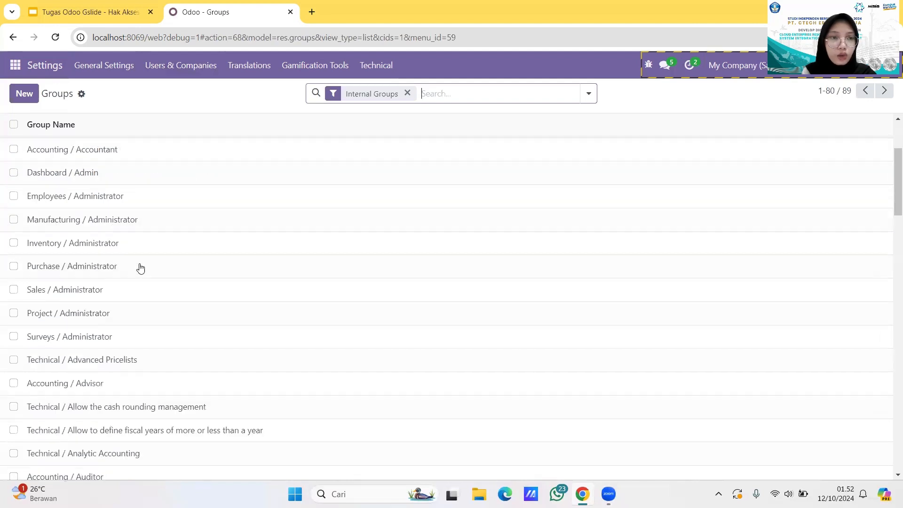
scroll(140, 267, up, 6)
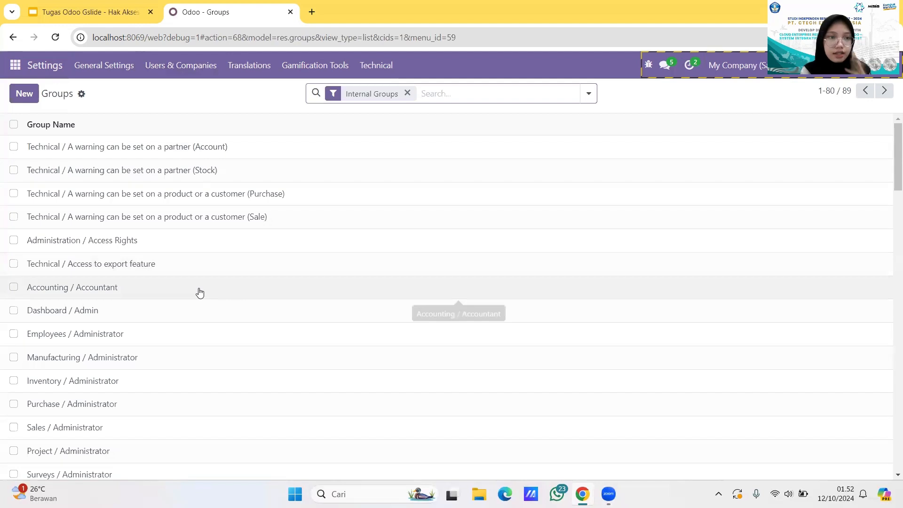
scroll(200, 292, down, 1)
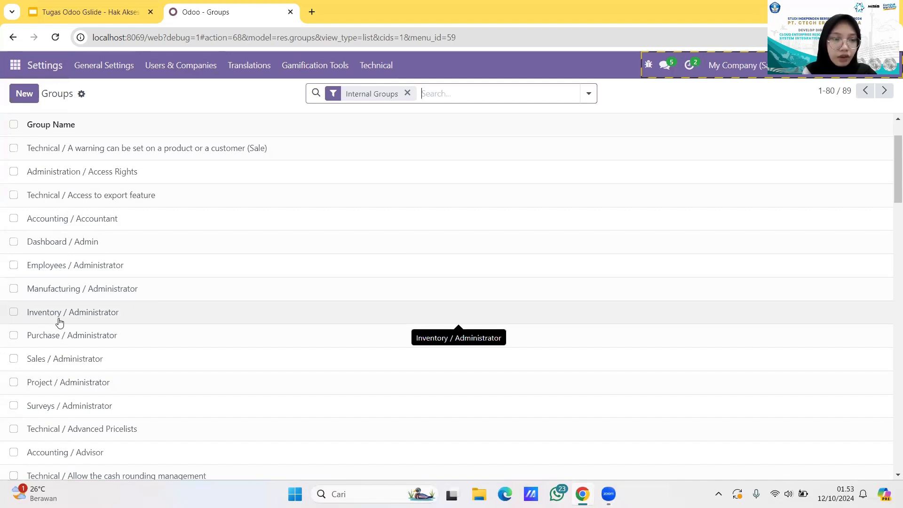
click(131, 321)
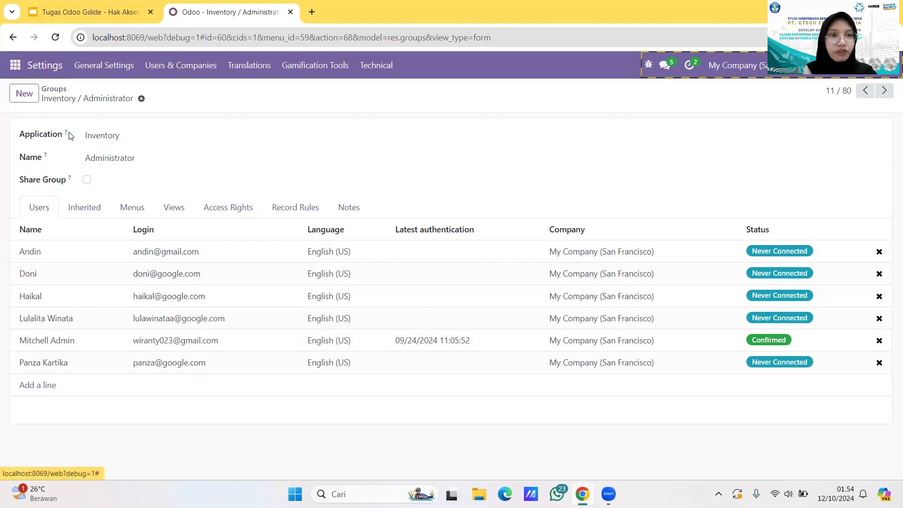
- Examine the menus and views assigned to the Inventory / Administrator group
click(126, 204)
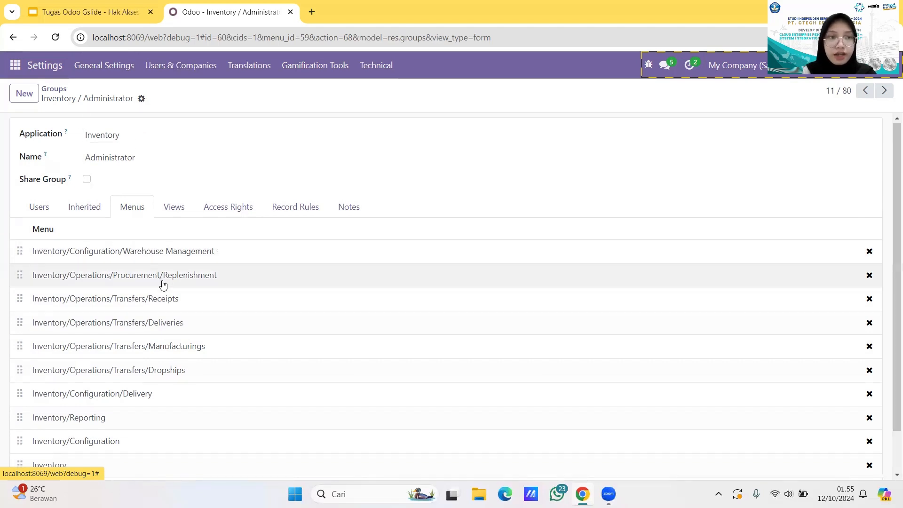
scroll(163, 285, down, 1)
click(173, 168)
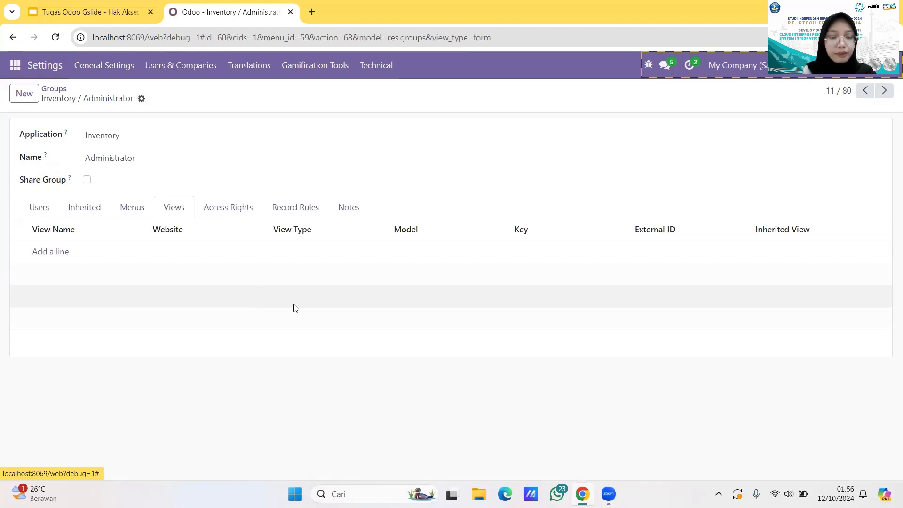
- Examine the read, write, create and delete access rights per model of the Inventory / Administrator group
click(232, 211)
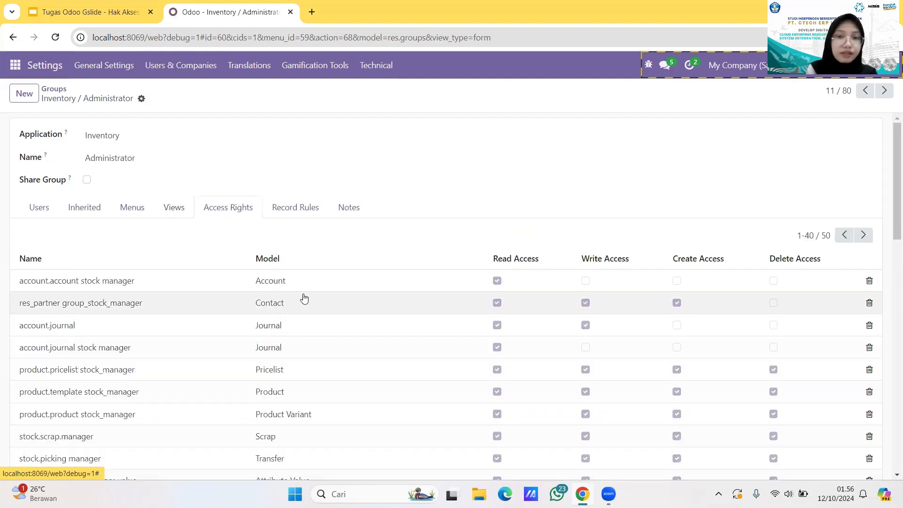
scroll(304, 297, down, 2)
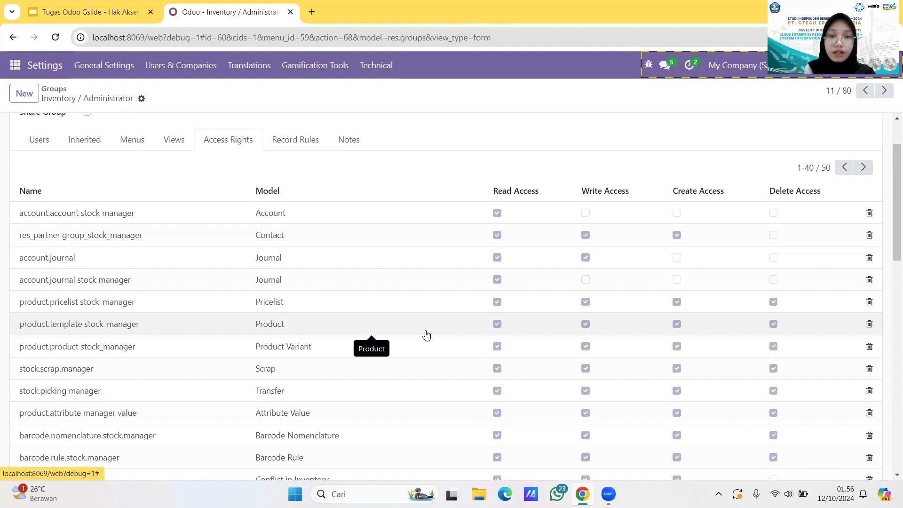
scroll(320, 298, down, 1)
scroll(321, 297, up, 3)
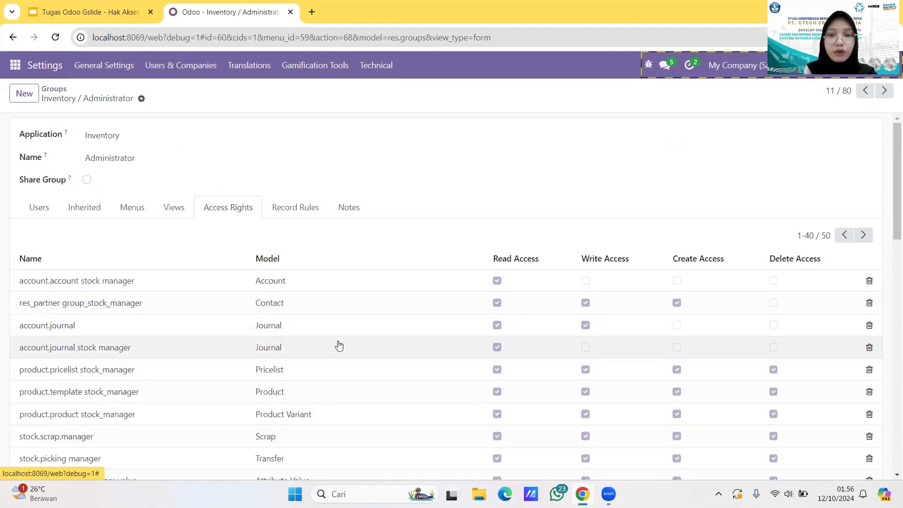
scroll(404, 355, down, 1)
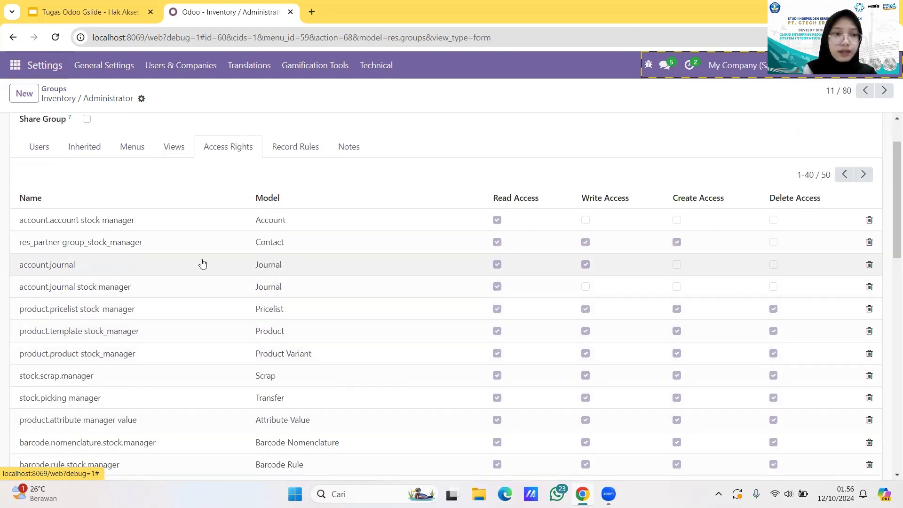
scroll(203, 263, up, 1)
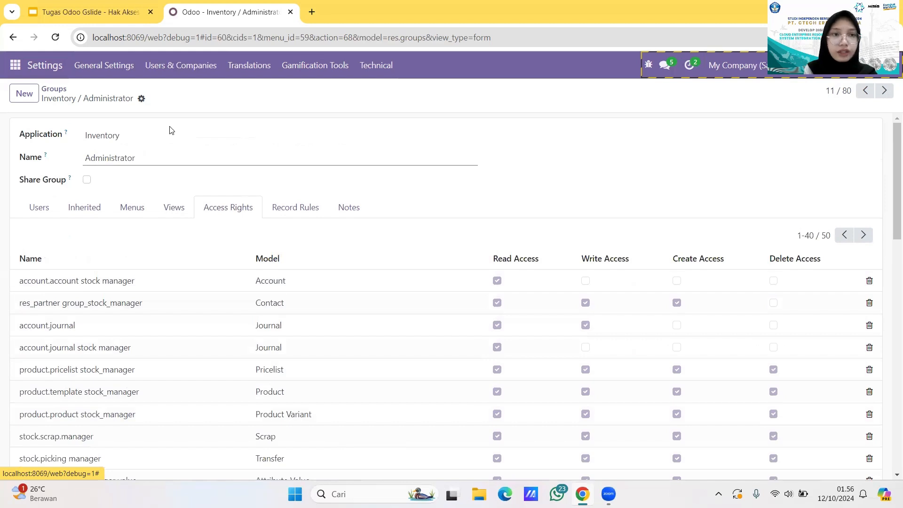
scroll(532, 338, down, 1)
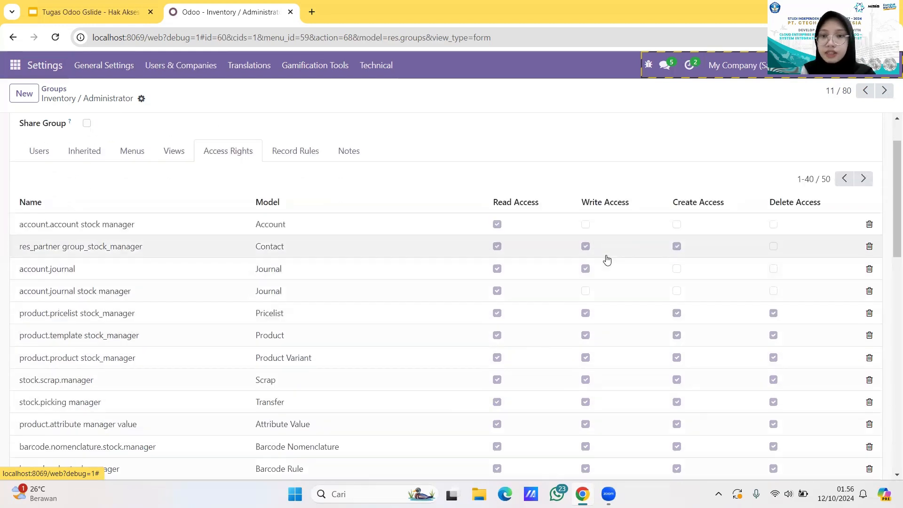
- Grant all missing write, create and delete access for the Account, Contact and both Journal entries in the group's access rights
click(584, 224)
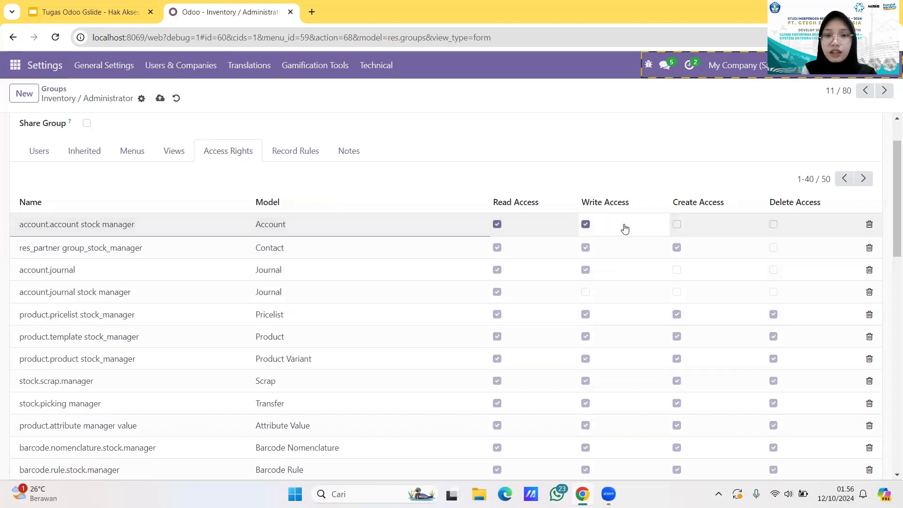
click(774, 227)
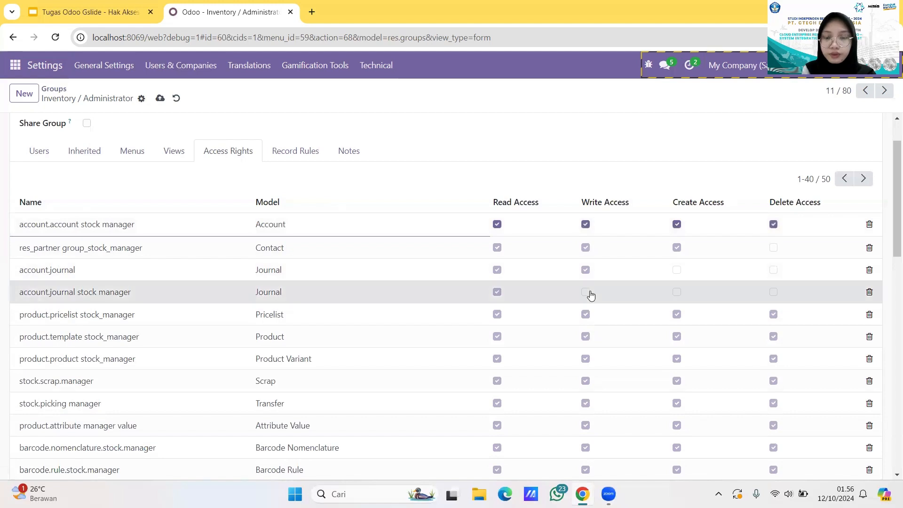
click(590, 294)
click(675, 268)
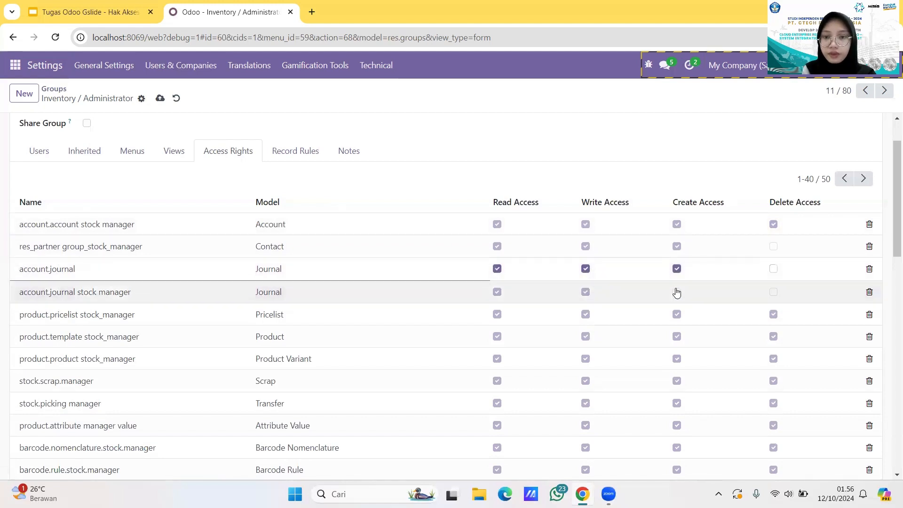
click(675, 291)
click(771, 270)
click(770, 291)
click(774, 246)
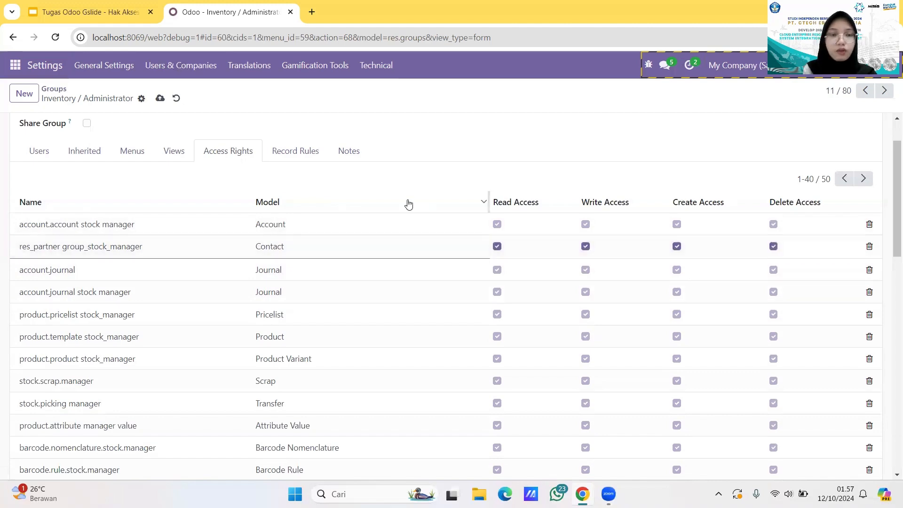
- Save the Inventory / Administrator group after reviewing its record rules, notes and assigned users
scroll(334, 203, down, 2)
scroll(291, 212, up, 4)
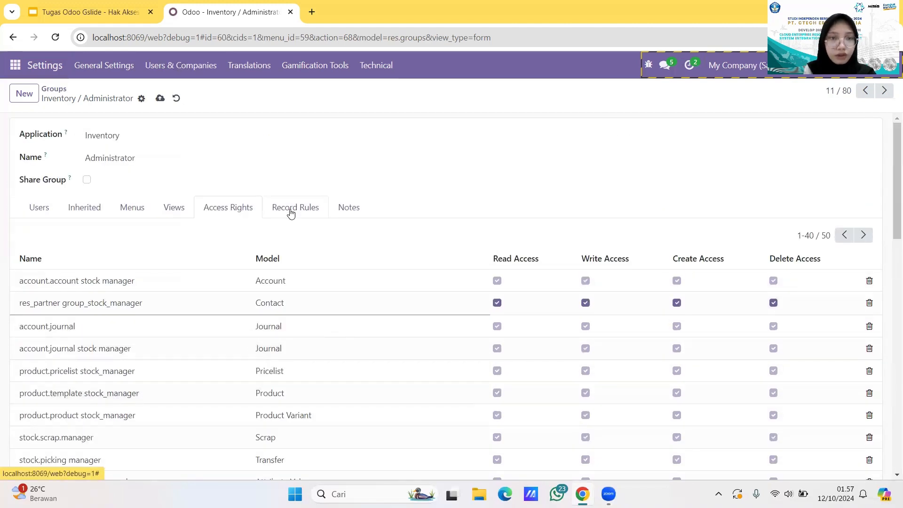
click(291, 213)
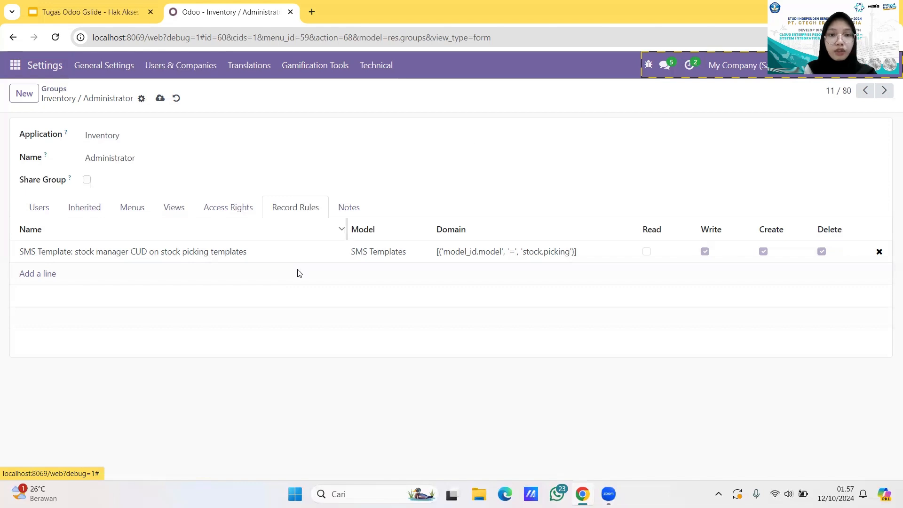
click(353, 209)
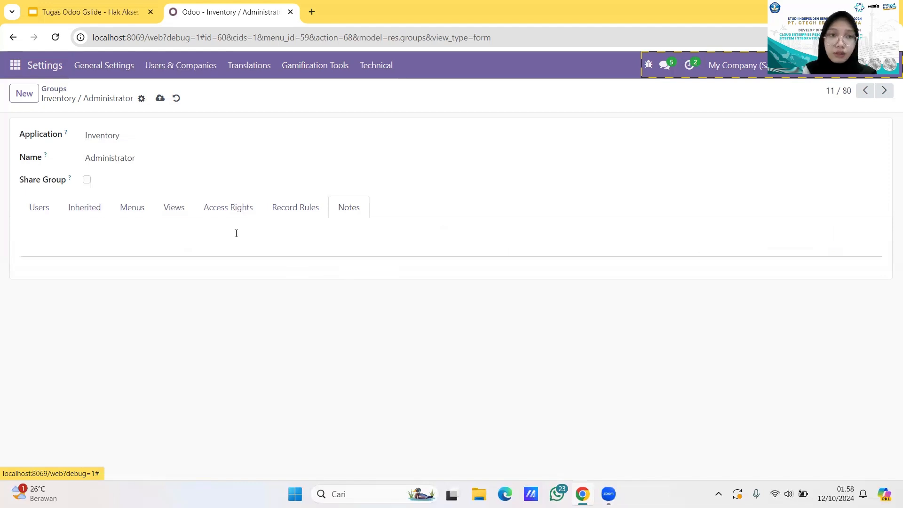
click(38, 217)
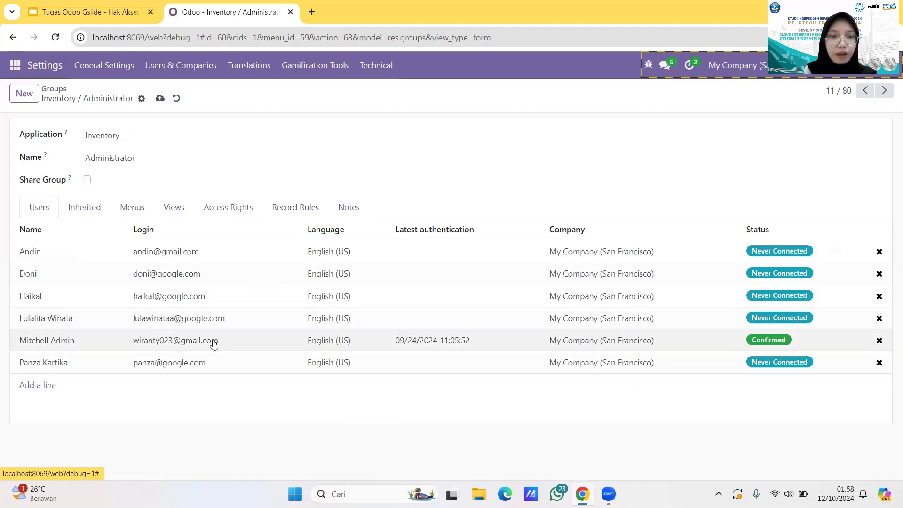
click(159, 99)
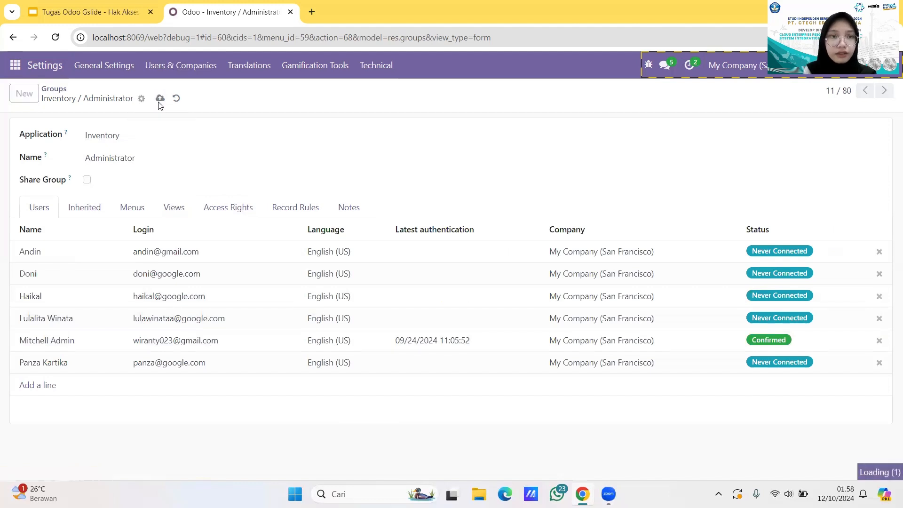